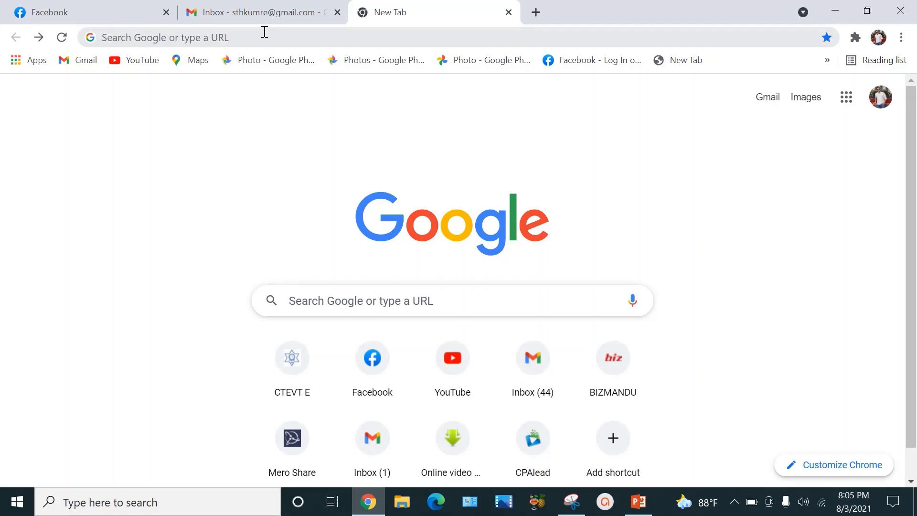
Step: Go to elearning.ctevt.org.np through the address-bar autocompletion and open the CTEVT E-Learning Portal
left_click(254, 38)
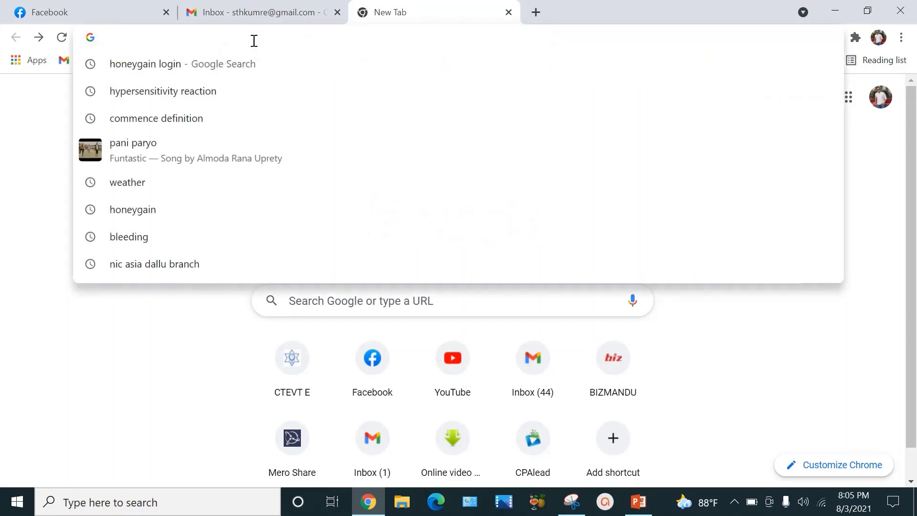
type("e")
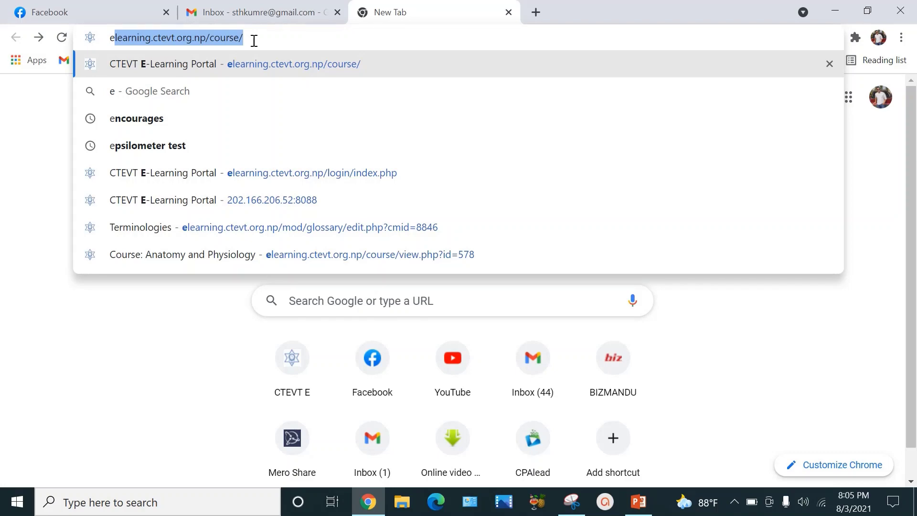
key("Right")
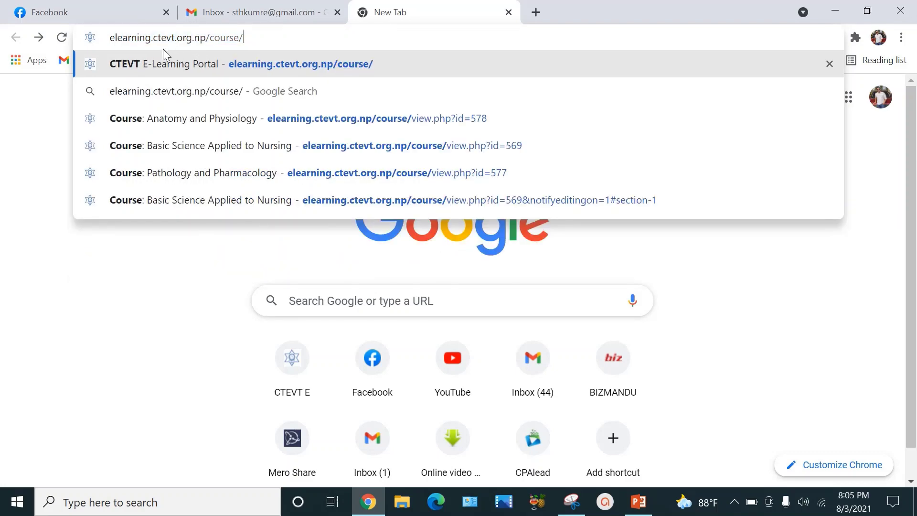
left_click(218, 55)
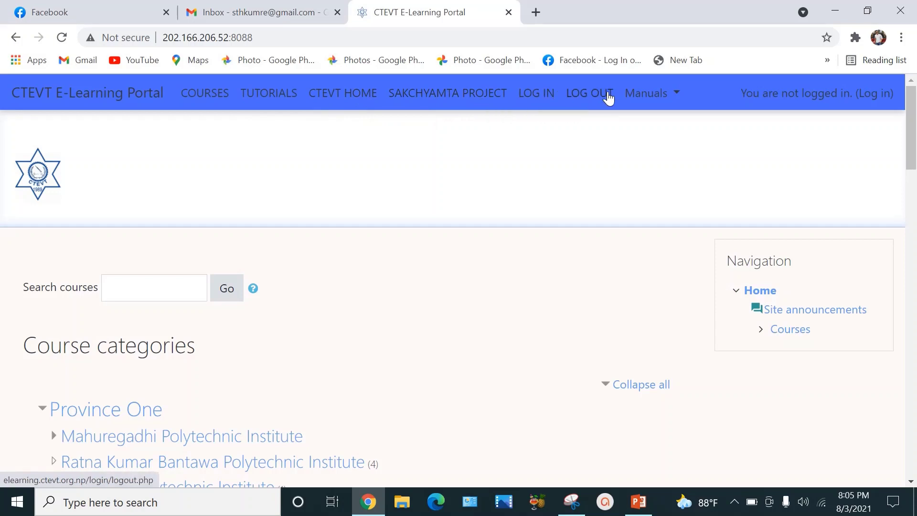
Step: Check the Manuals dropdown, then scroll down to the eTLM categories, including Health (18)
left_click(678, 98)
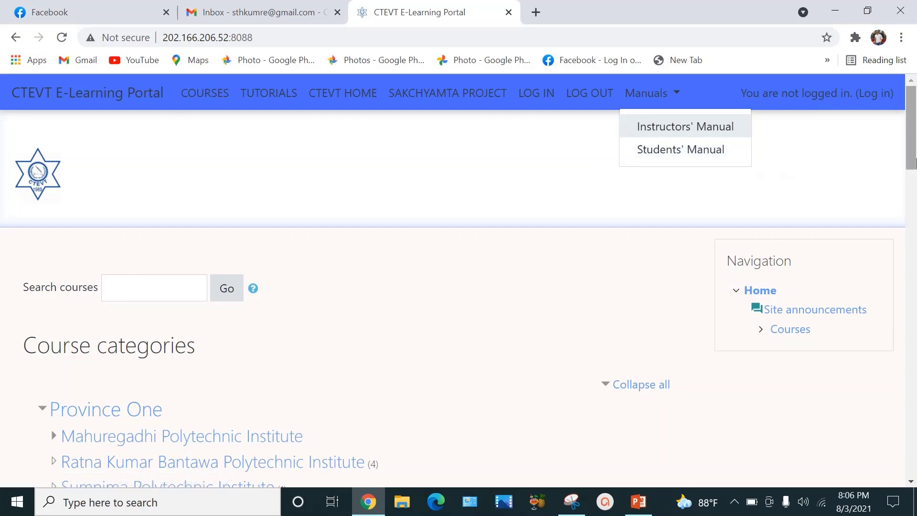
left_click_drag(912, 158, 893, 411)
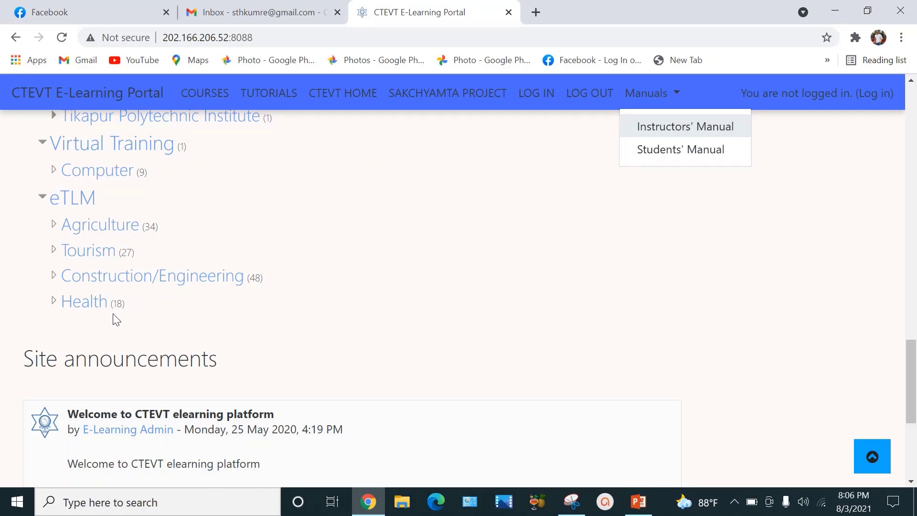
Step: Open the eTLM Health category, browse its course cards and select Basic Science
left_click(84, 302)
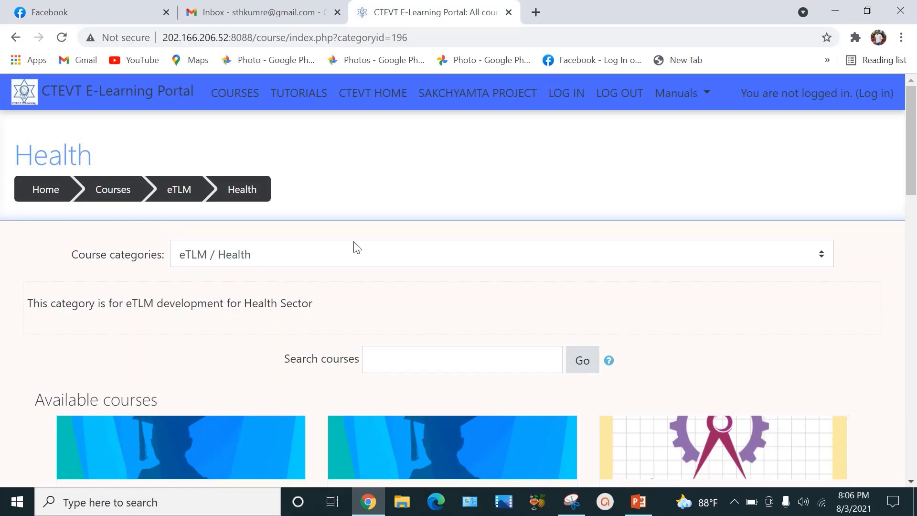
left_click_drag(912, 172, 914, 231)
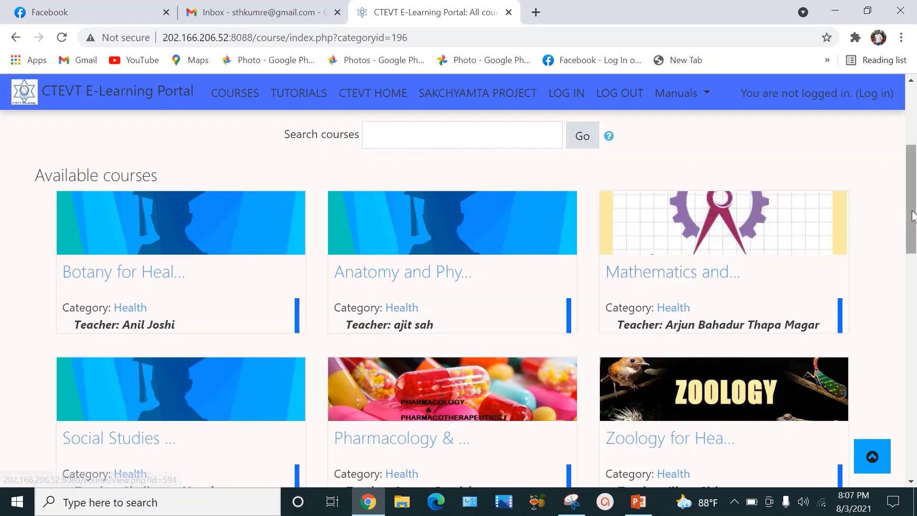
mouse_move(912, 217)
left_mouse_down()
mouse_move(916, 435)
mouse_move(916, 408)
left_mouse_up()
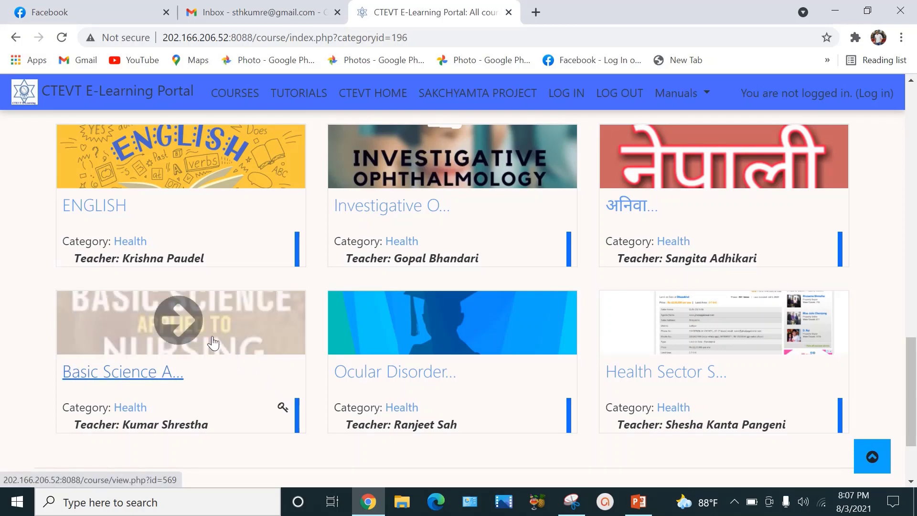
left_click(213, 344)
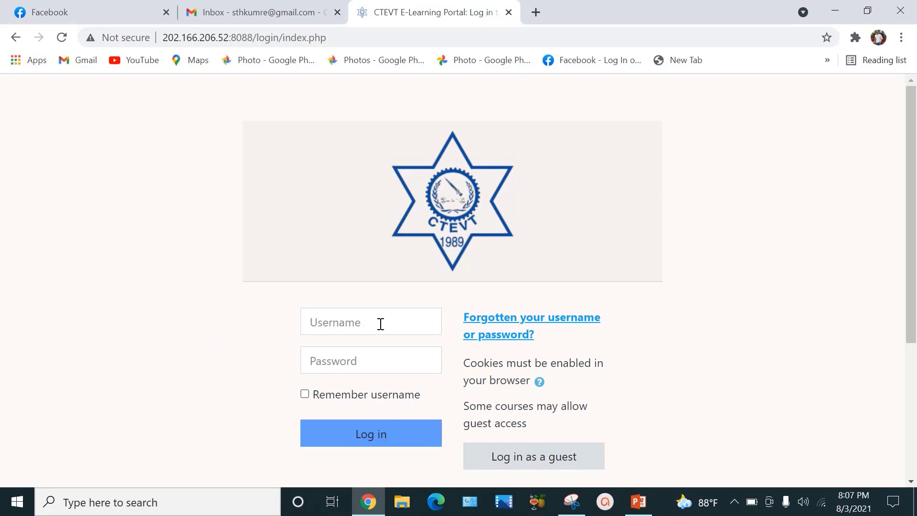
left_click(385, 360)
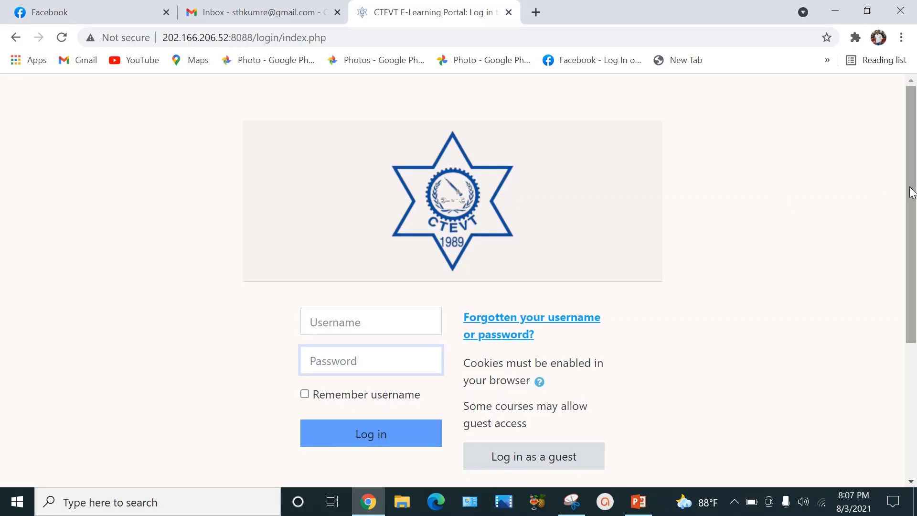
left_click_drag(913, 192, 915, 298)
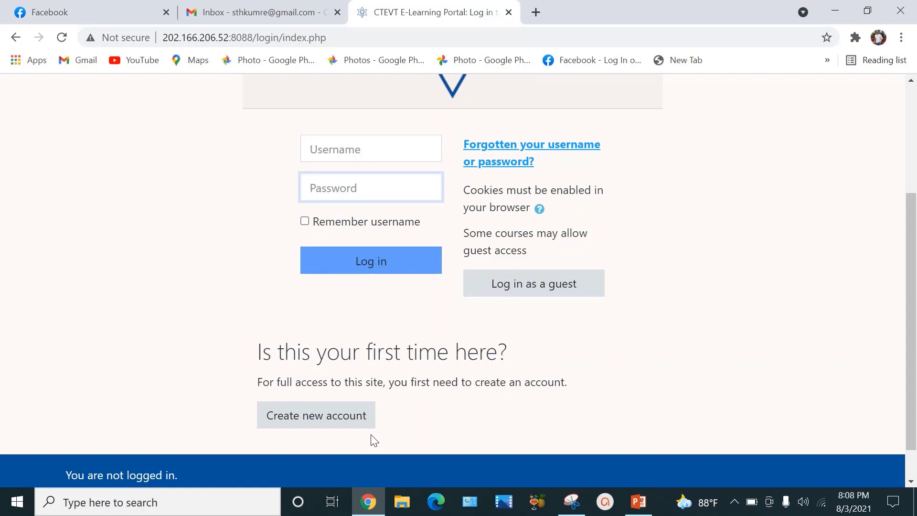
Step: Start a new account and enter a username on the signup form
left_click(347, 425)
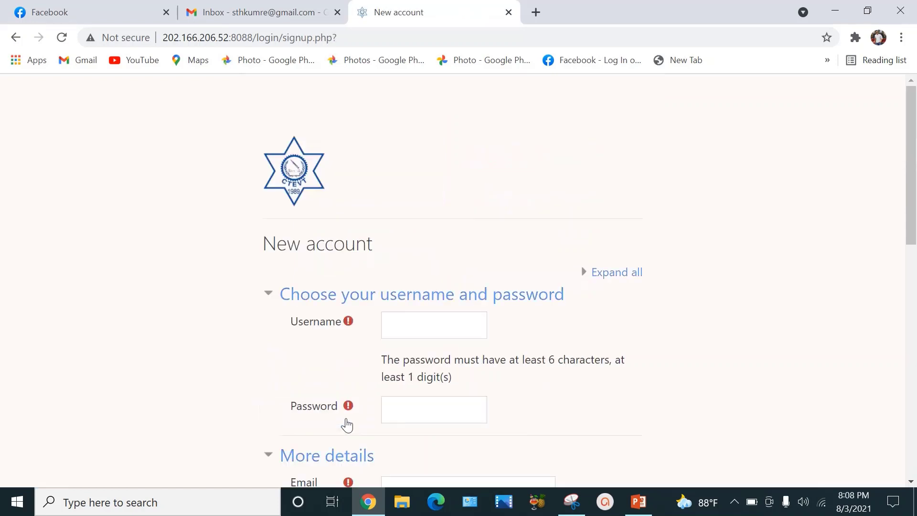
scroll(346, 425, "down", 4)
scroll(499, 166, "up", 1)
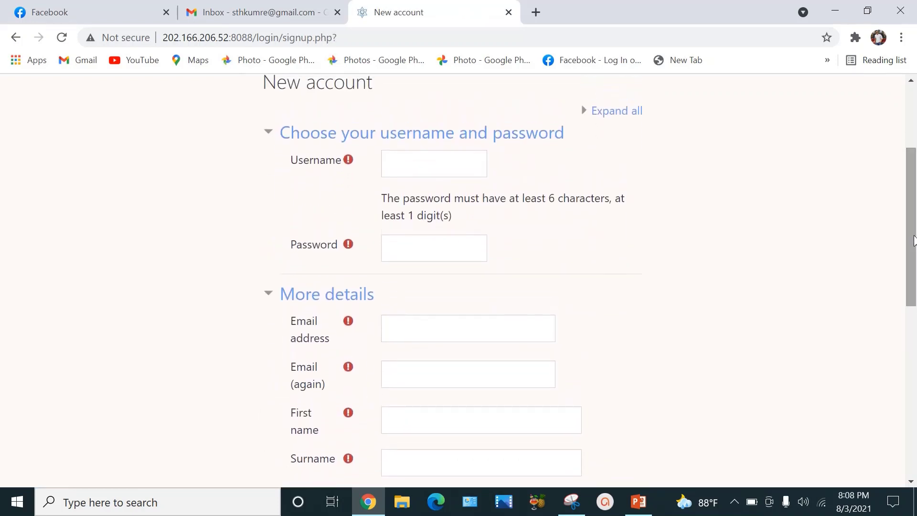
left_click(422, 168)
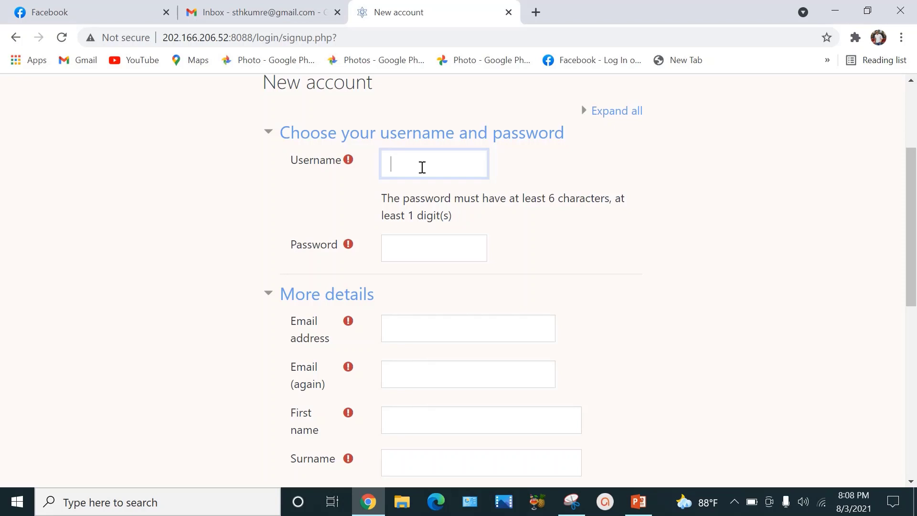
type("kumre")
Step: Enter the account password, correcting a mistyped character
left_click(409, 240)
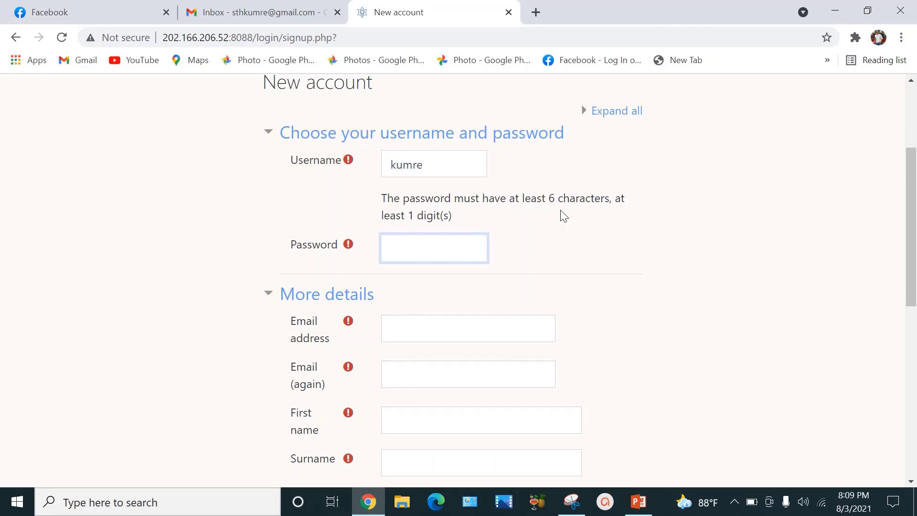
type("••")
key("BackSpace")
type("•••••••••")
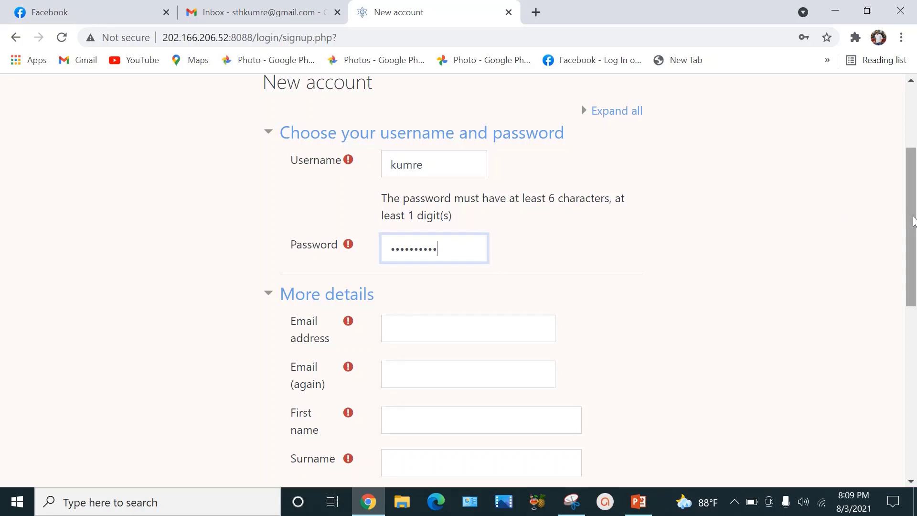
left_click_drag(911, 221, 915, 272)
left_click(483, 201)
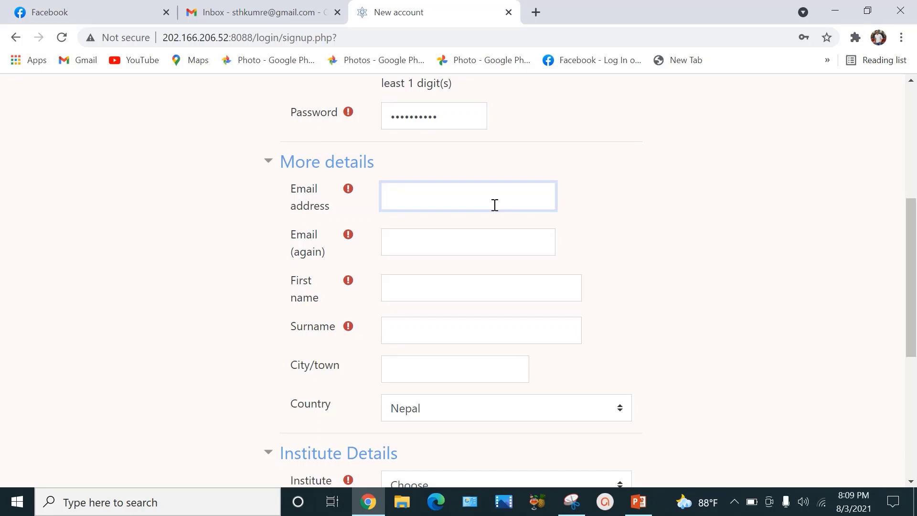
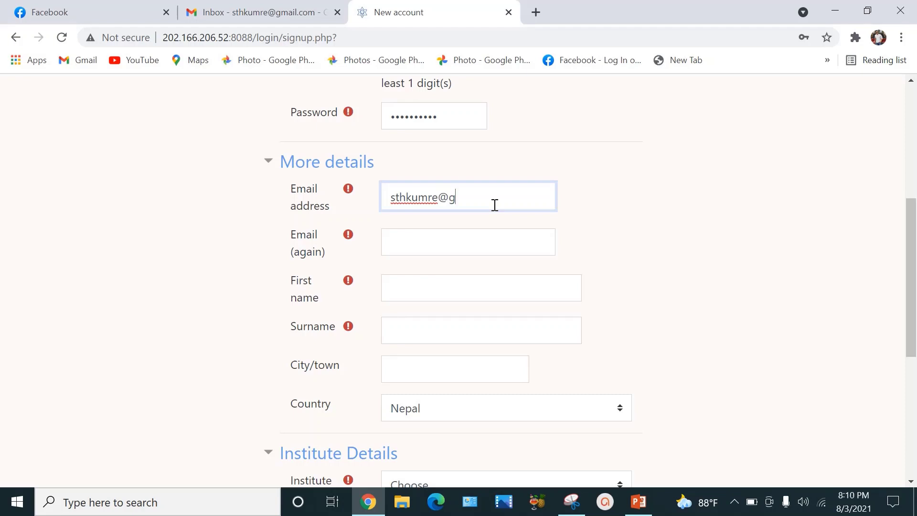
Step: Enter the email address and paste the same address into the Email (again) field
left_click_drag(512, 199, 390, 201)
key("ctrl+c")
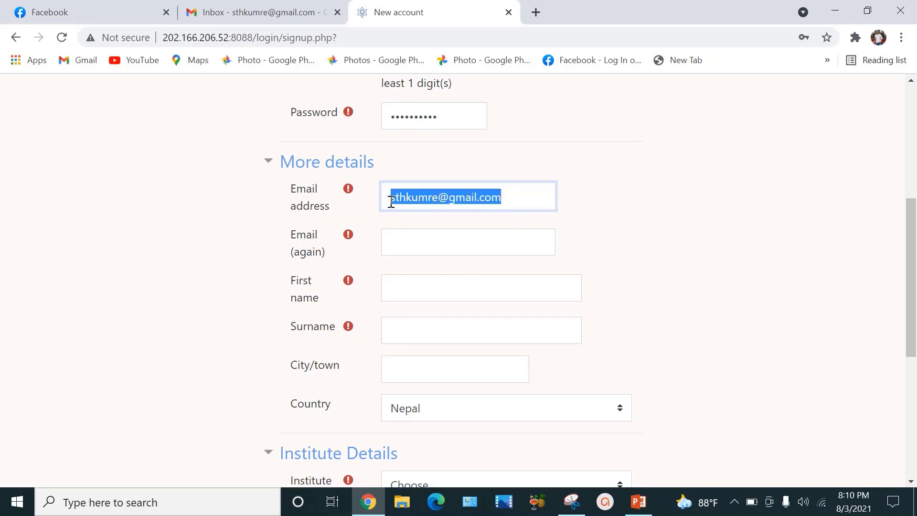
left_click(418, 237)
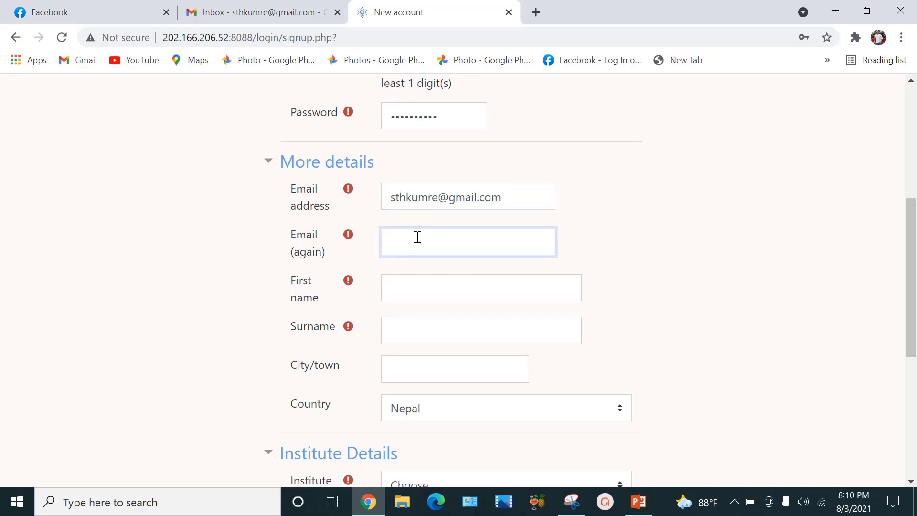
key("ctrl+v")
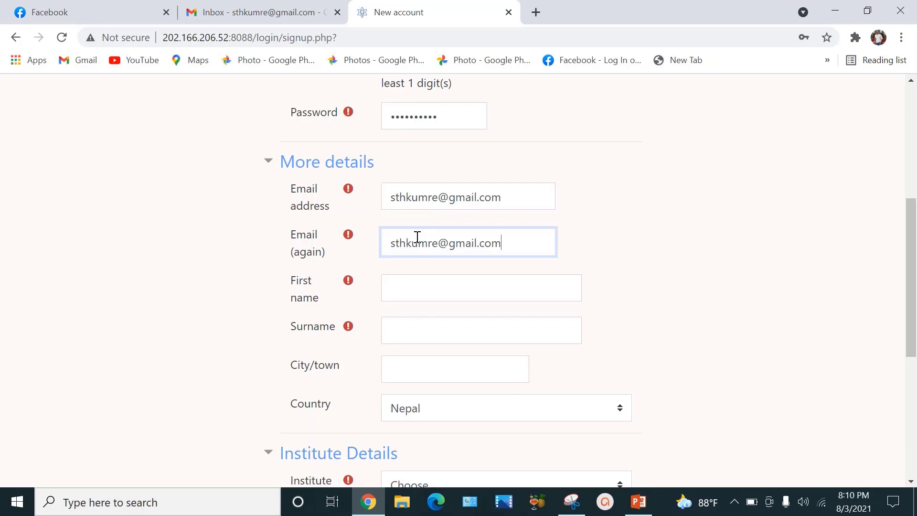
Step: Fill in the user's first name, surname and the city 'kathmandu'
left_click(434, 289)
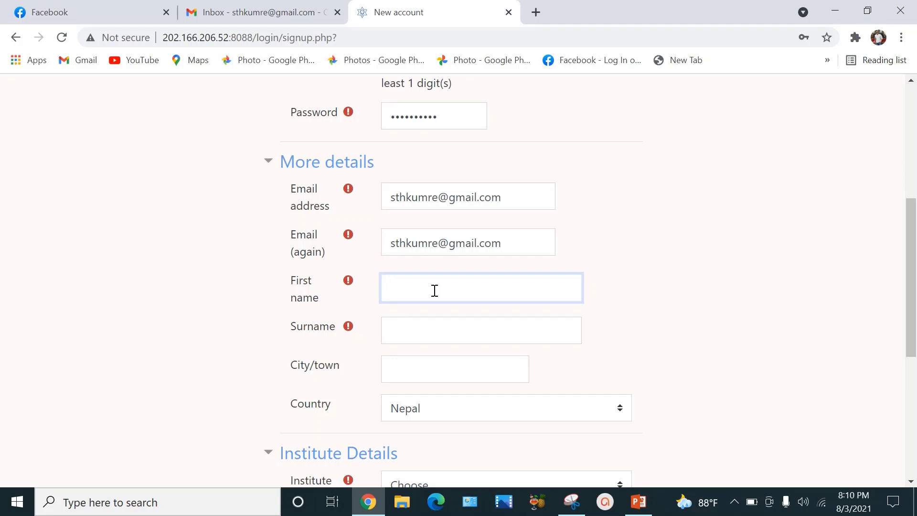
left_click(434, 331)
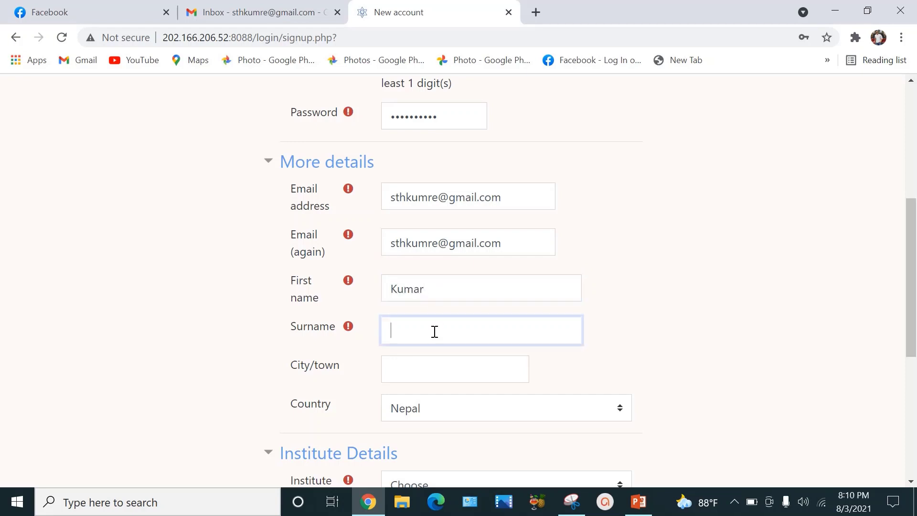
left_click(444, 370)
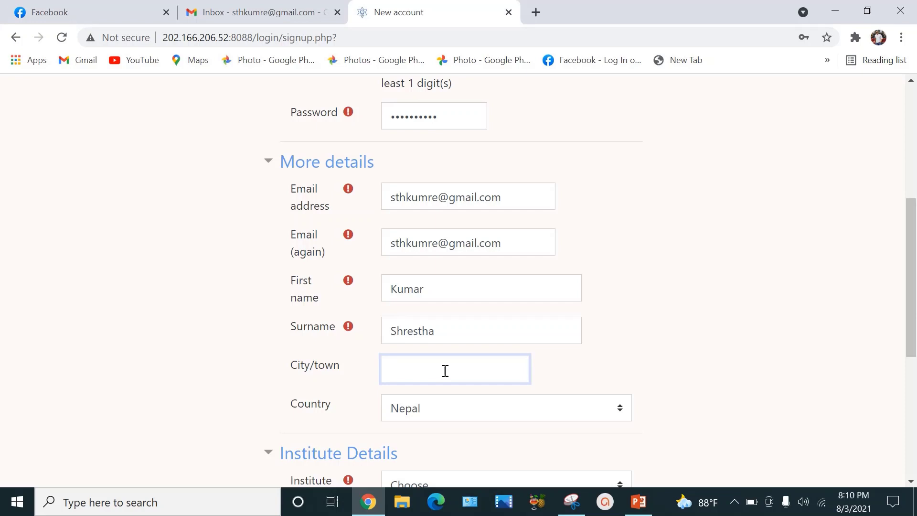
type("kathmandu")
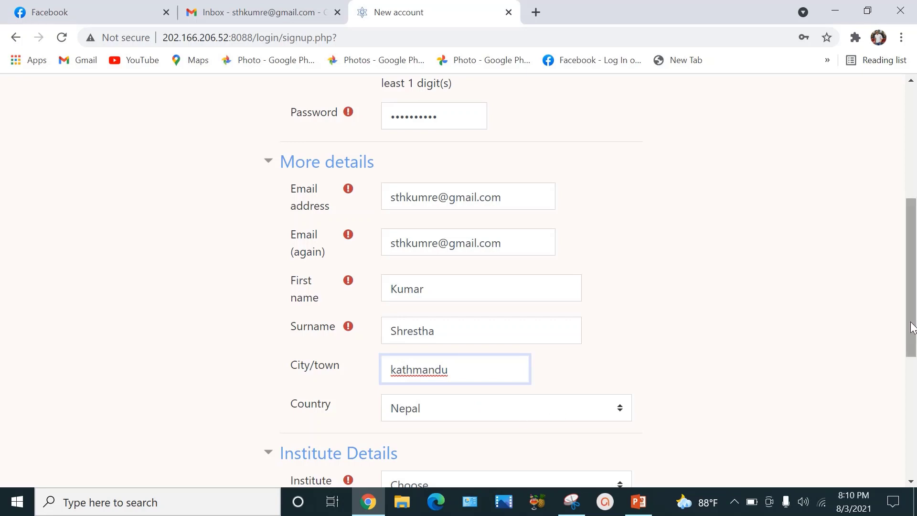
left_click_drag(911, 325, 914, 429)
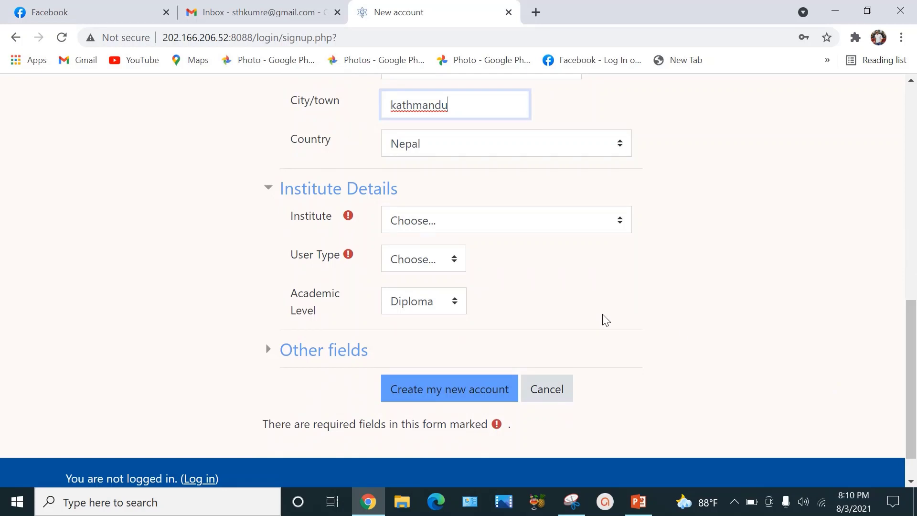
Step: Choose Others as the institute from the institute list
left_click(622, 226)
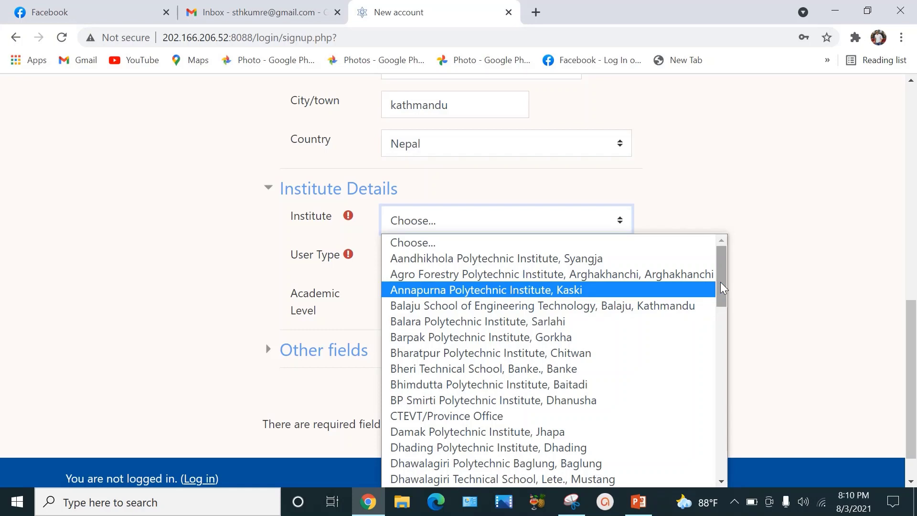
left_click_drag(720, 282, 729, 461)
left_click(405, 480)
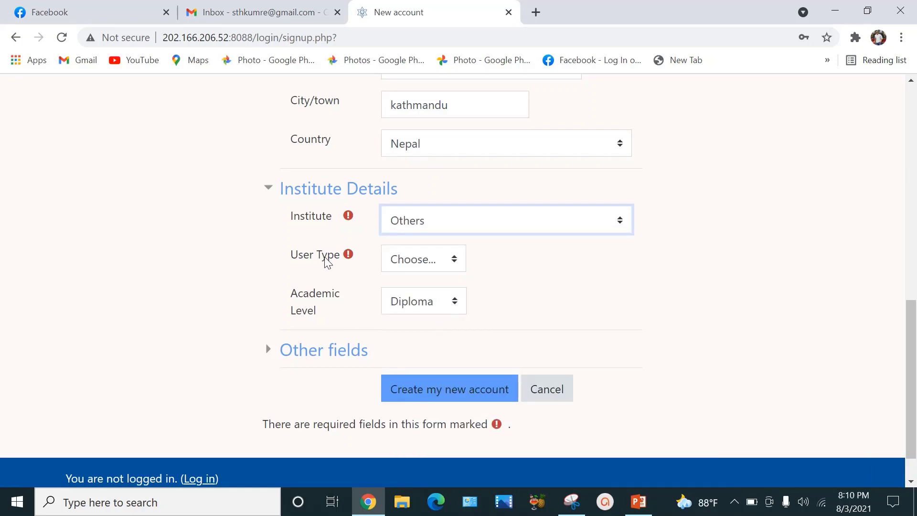
Step: Set the user type to Student and leave the academic level on Diploma
left_click(455, 263)
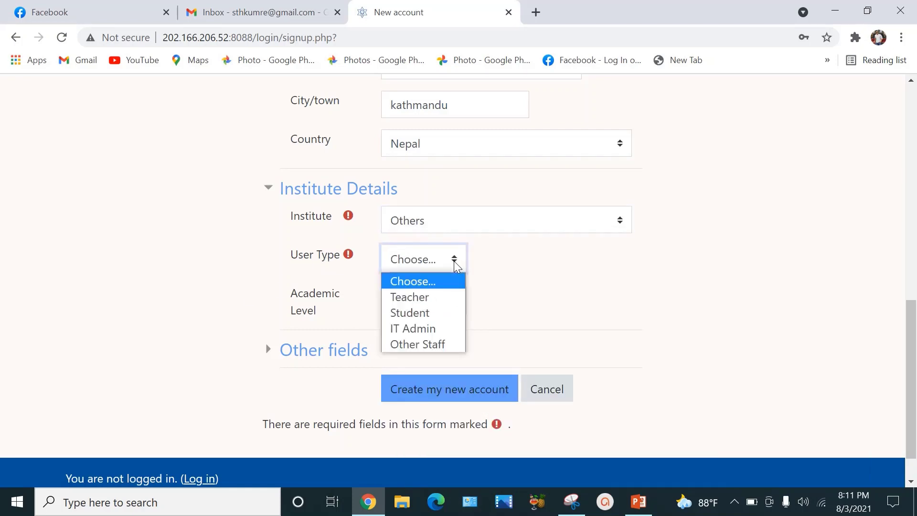
left_click(436, 313)
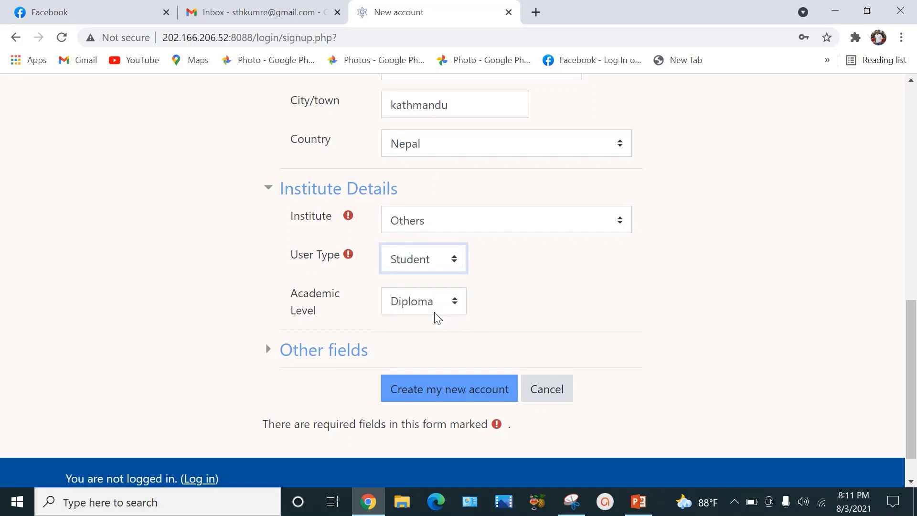
left_click(455, 260)
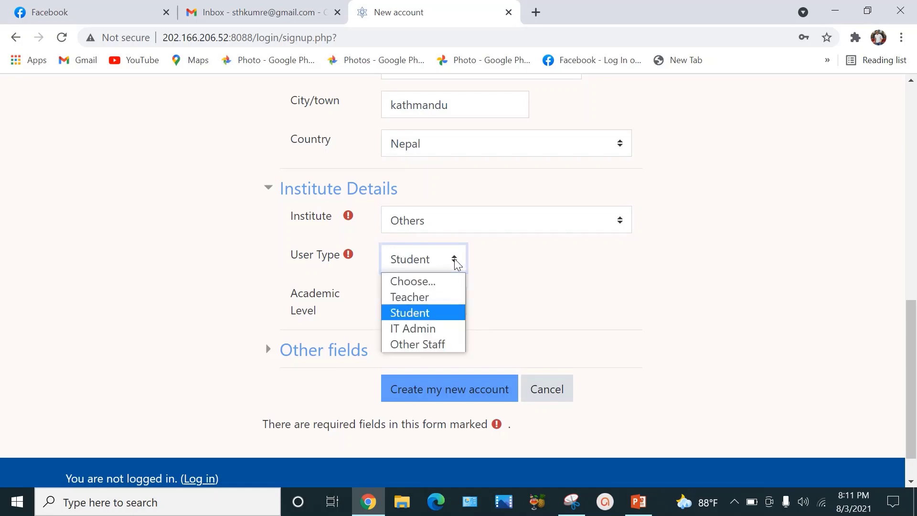
left_click(431, 313)
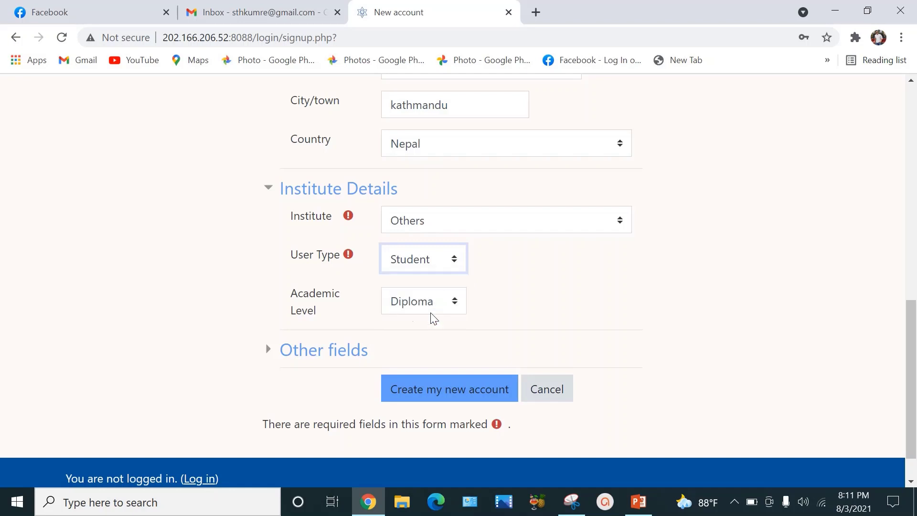
left_click(458, 303)
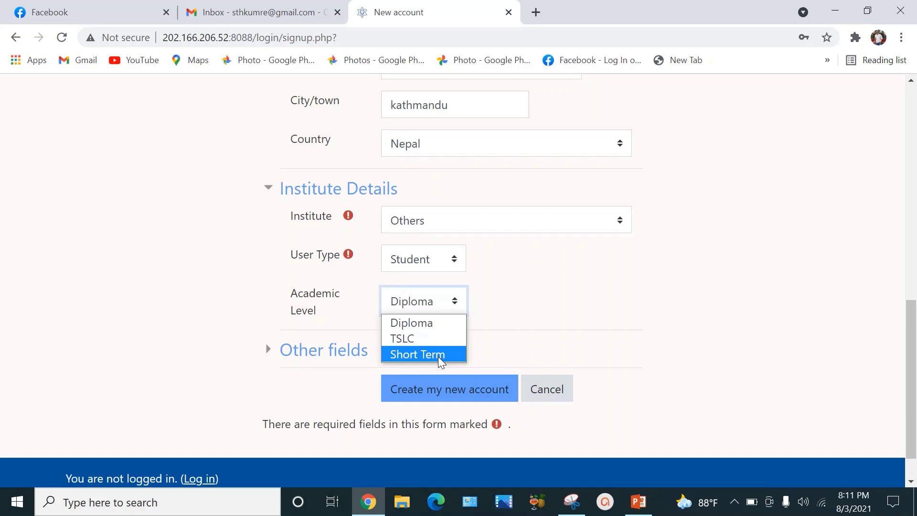
left_click_drag(914, 402, 915, 315)
scroll(915, 301, "up", 2)
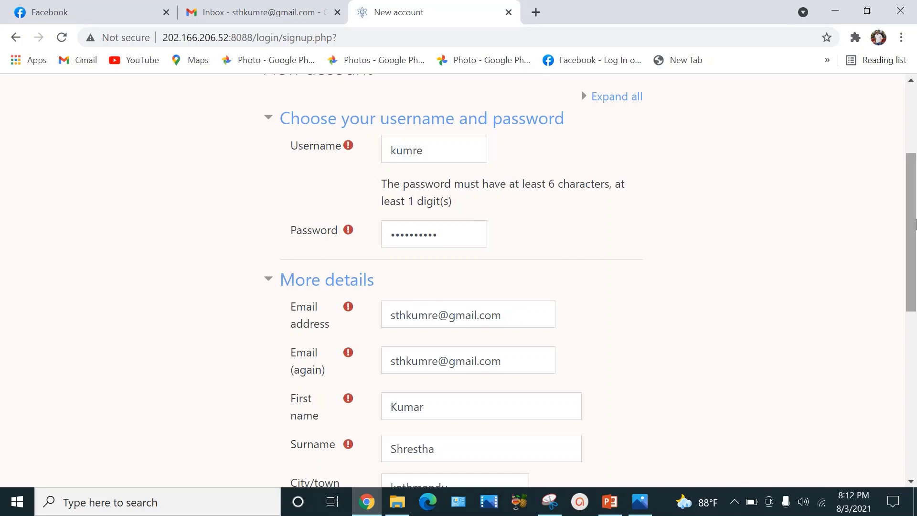
Step: Submit the form with 'Create my new account' and go to the Gmail inbox tab
left_click_drag(915, 224, 824, 373)
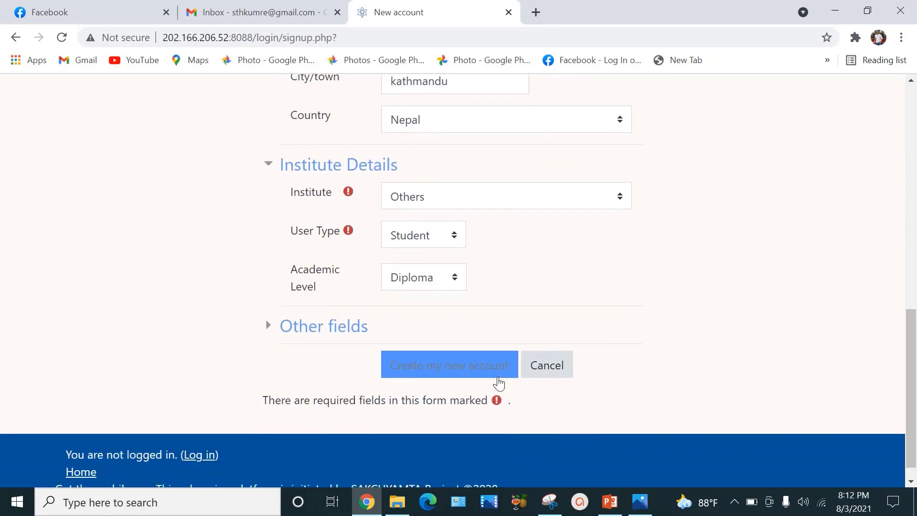
left_click(463, 369)
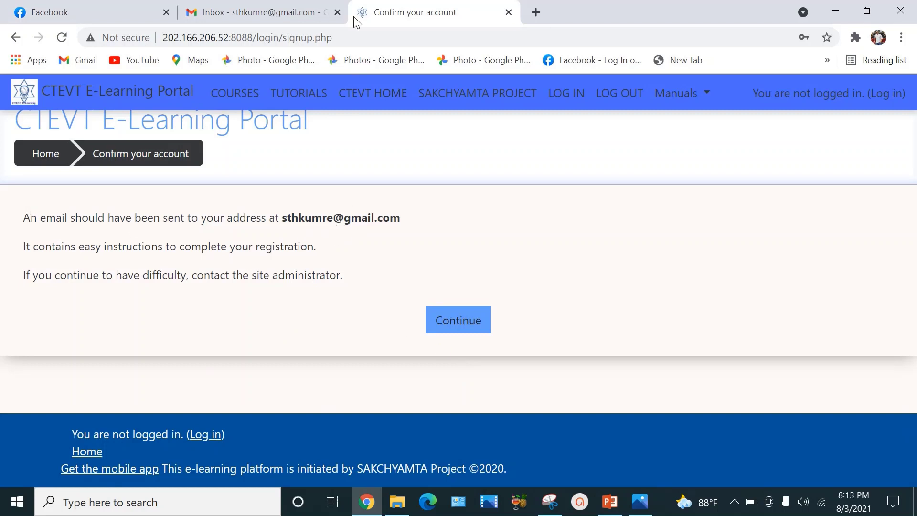
left_click(268, 6)
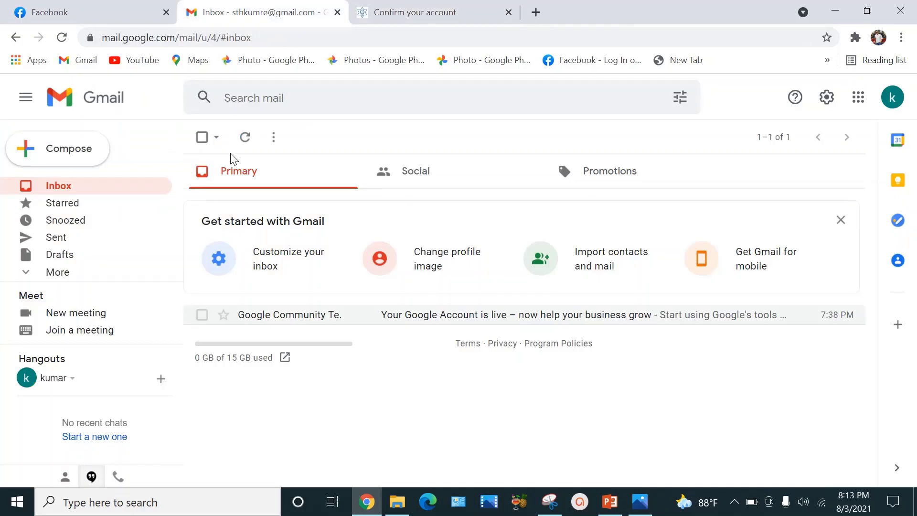
Step: Refresh the inbox, open the CTEVT confirmation email and follow its confirmation link
left_click(61, 38)
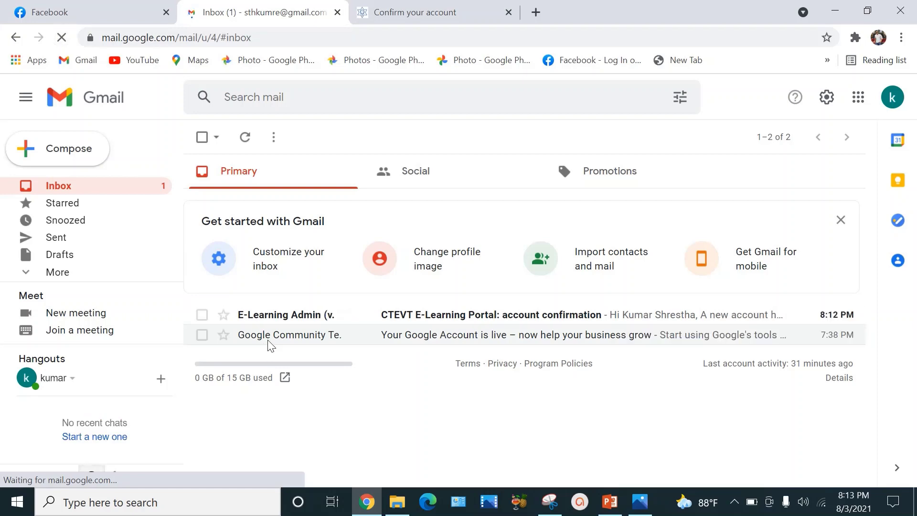
left_click(279, 315)
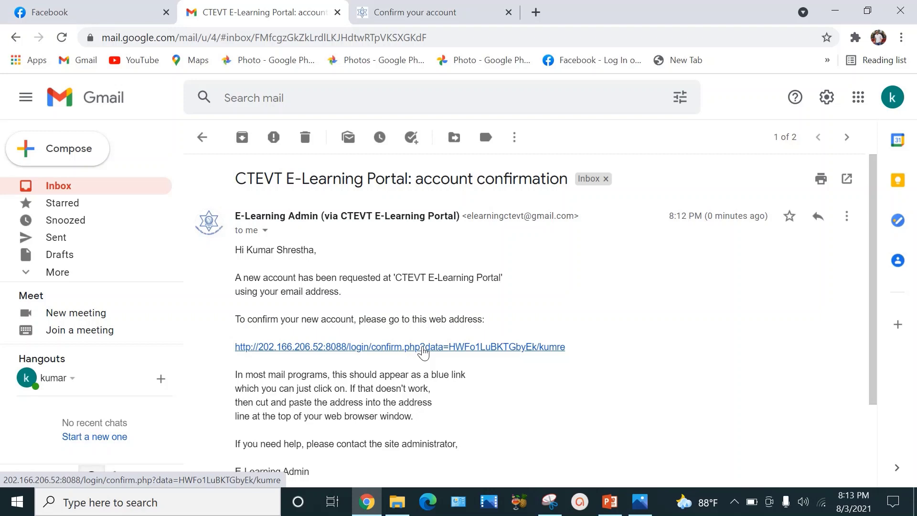
left_click(424, 347)
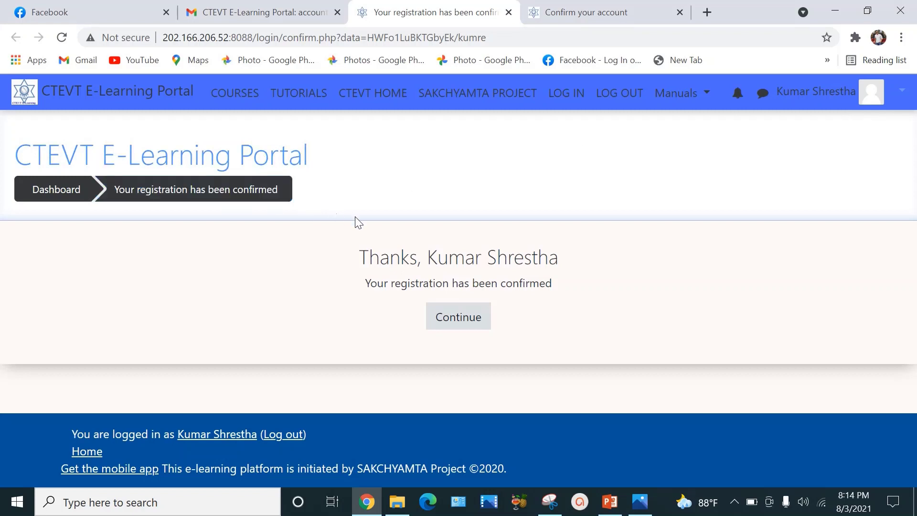
Step: Continue from the registration confirmation to the Basic Science Applied to Nursing enrolment page
left_click(463, 328)
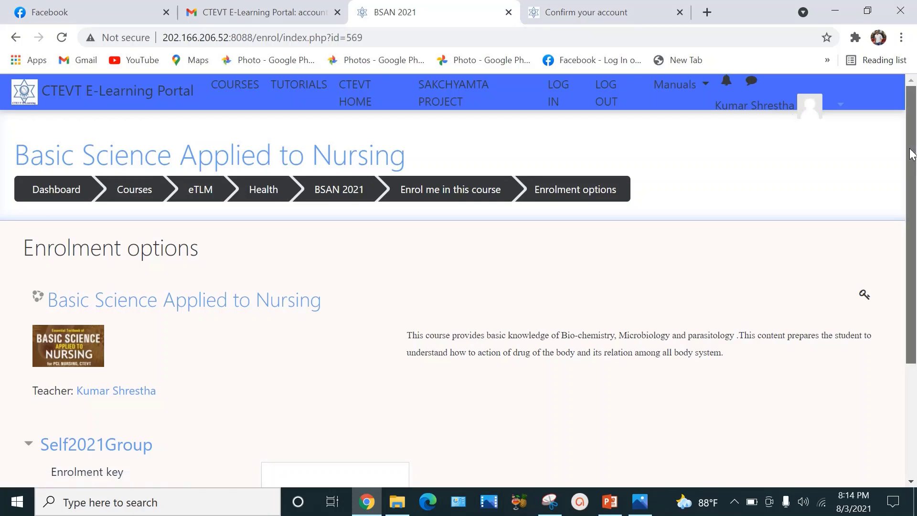
scroll(912, 154, "down", 2)
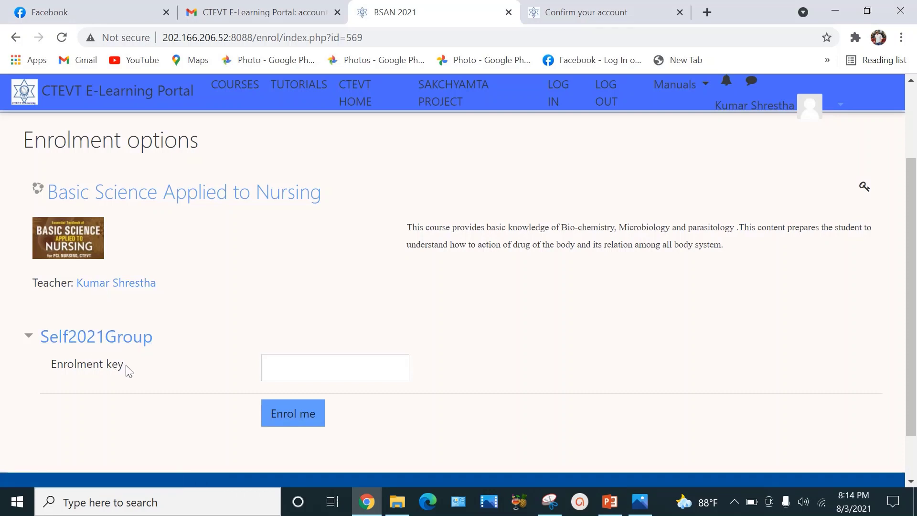
left_click(296, 372)
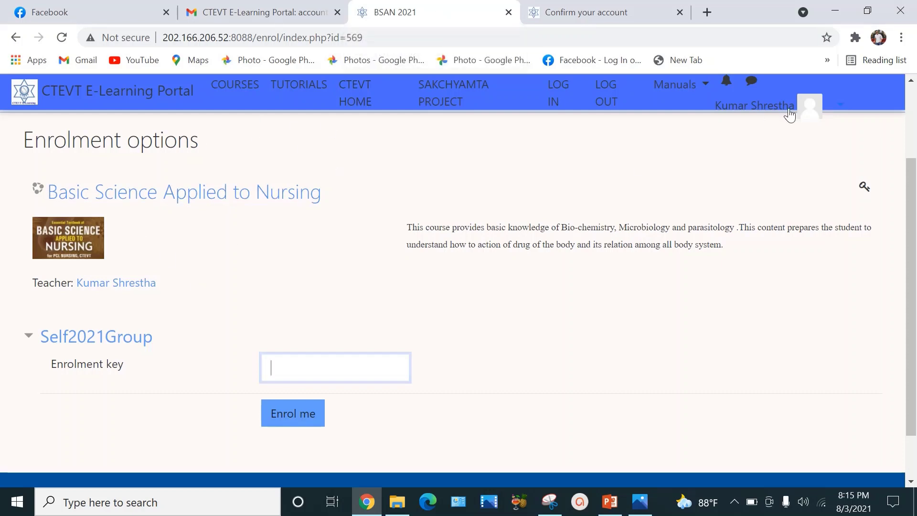
Step: Log out, then log back in with the saved credentials of the new account
left_click(812, 110)
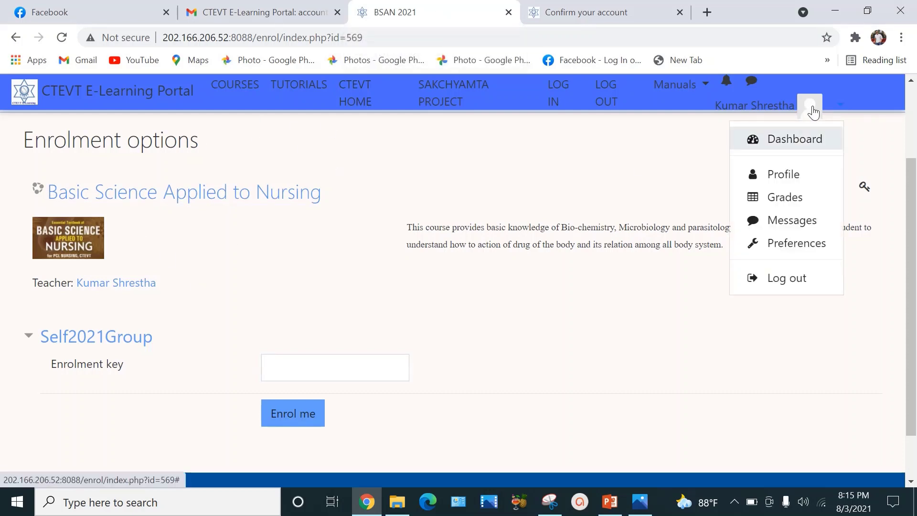
left_click(798, 282)
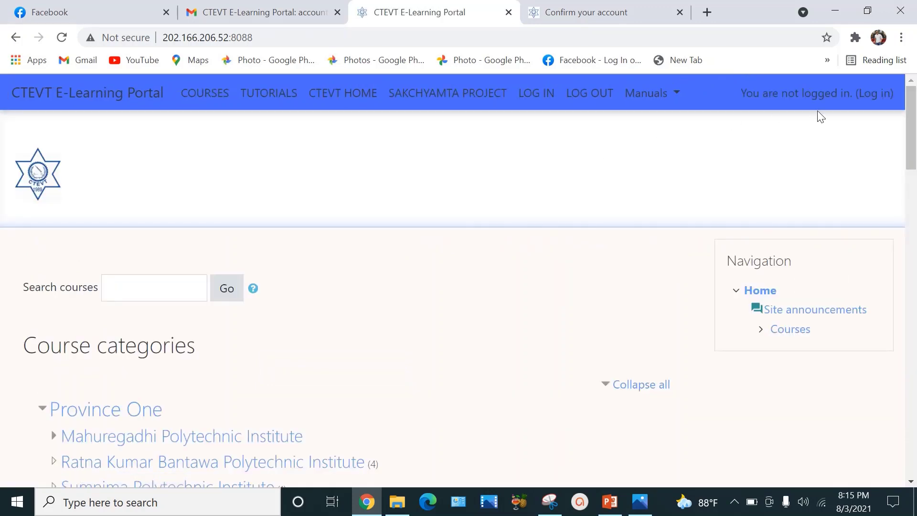
left_click(876, 96)
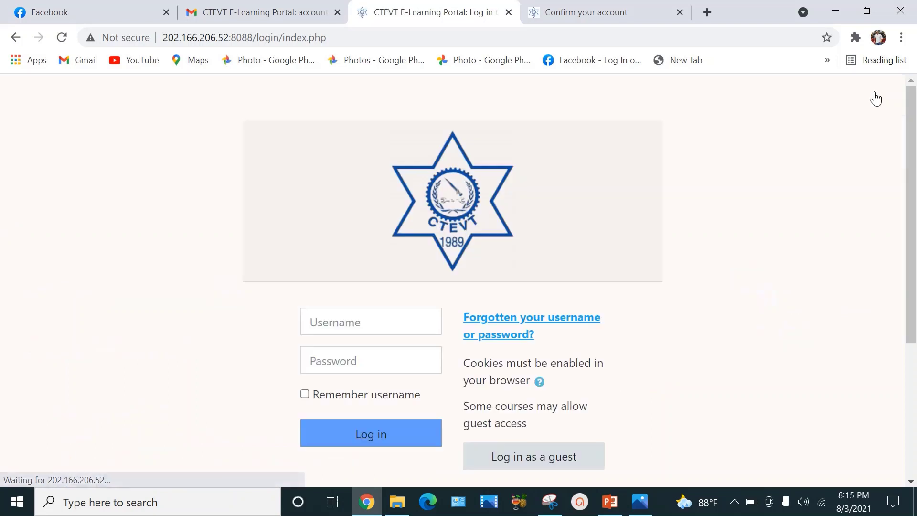
left_click(405, 323)
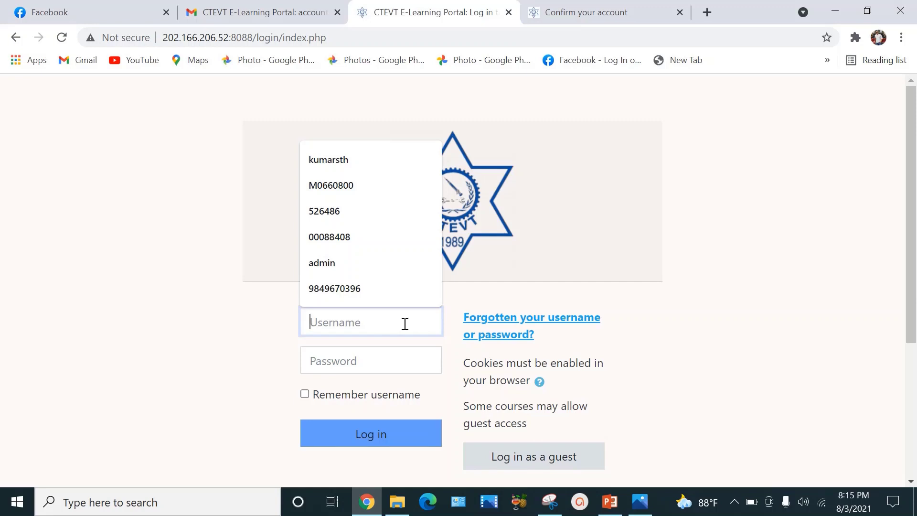
left_click(305, 394)
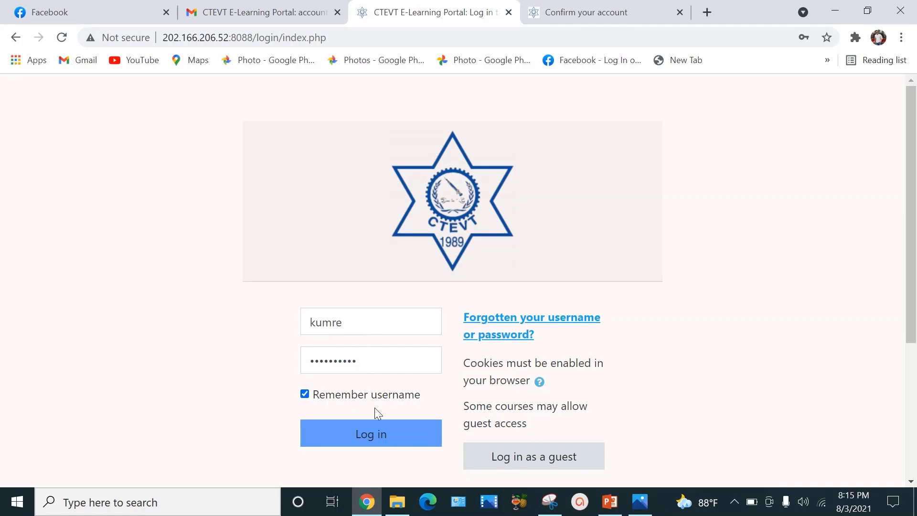
left_click(392, 440)
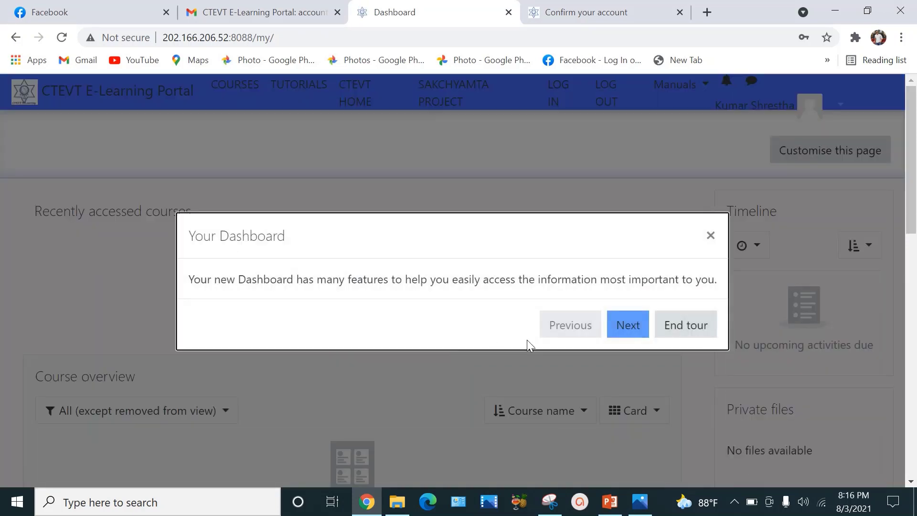
Step: Advance past the Your Dashboard tour and go to the Courses page of province categories
left_click(634, 330)
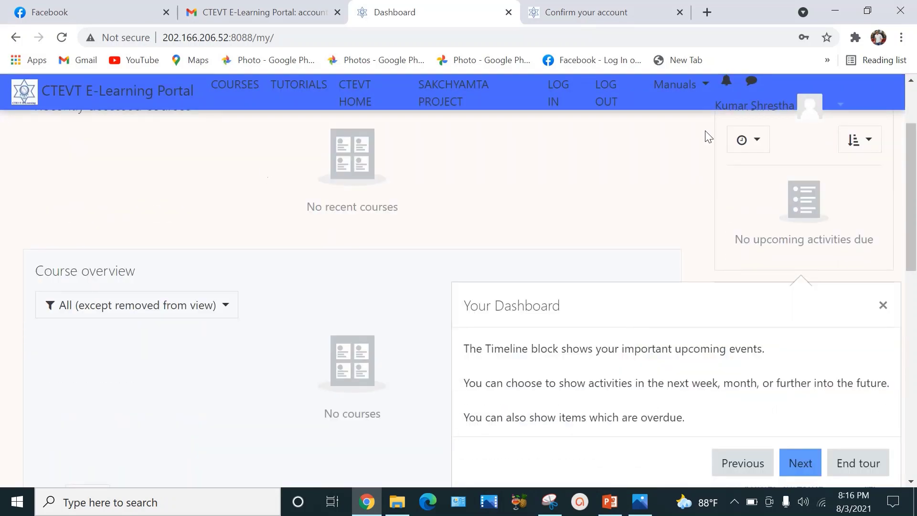
left_click(236, 89)
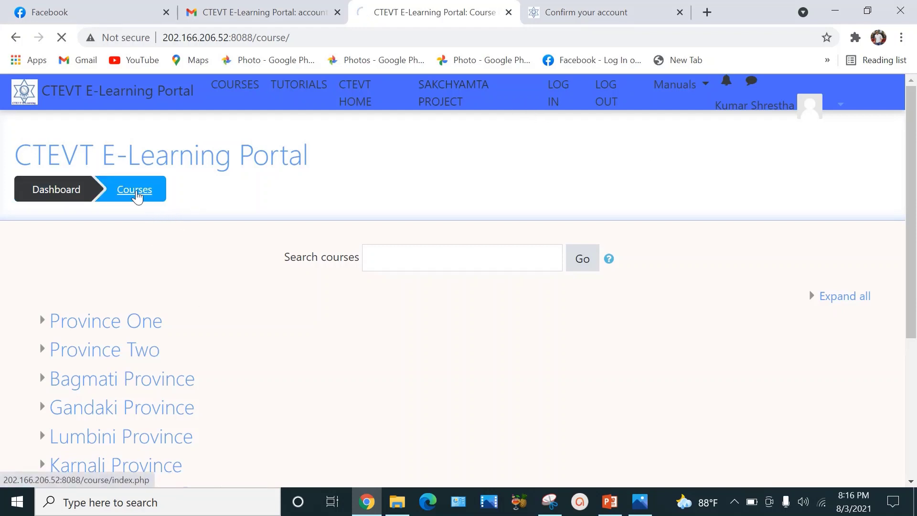
Step: From the Courses category list, open eTLM and then its Health category
left_click(135, 193)
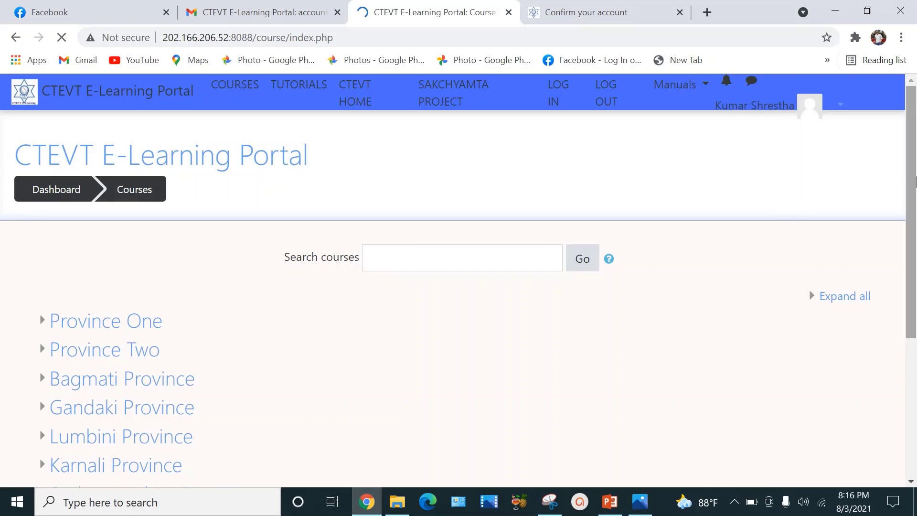
left_click_drag(912, 179, 914, 325)
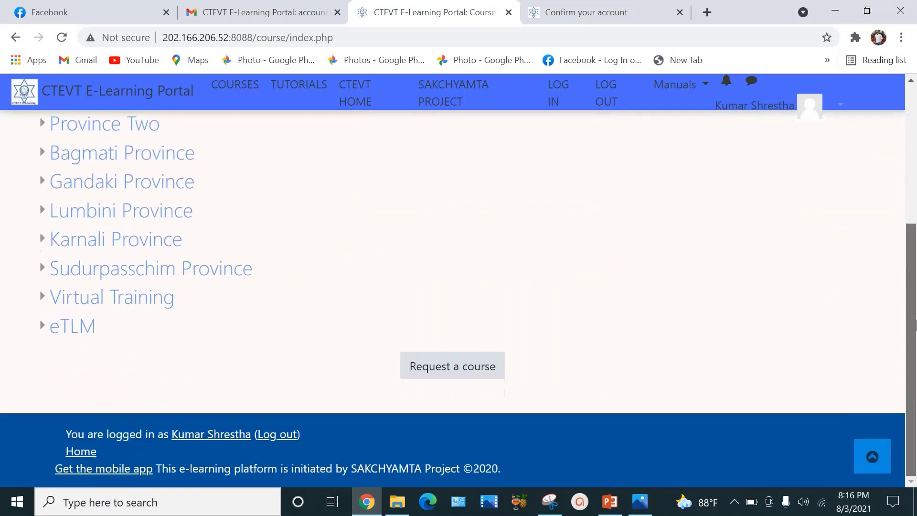
left_click(73, 332)
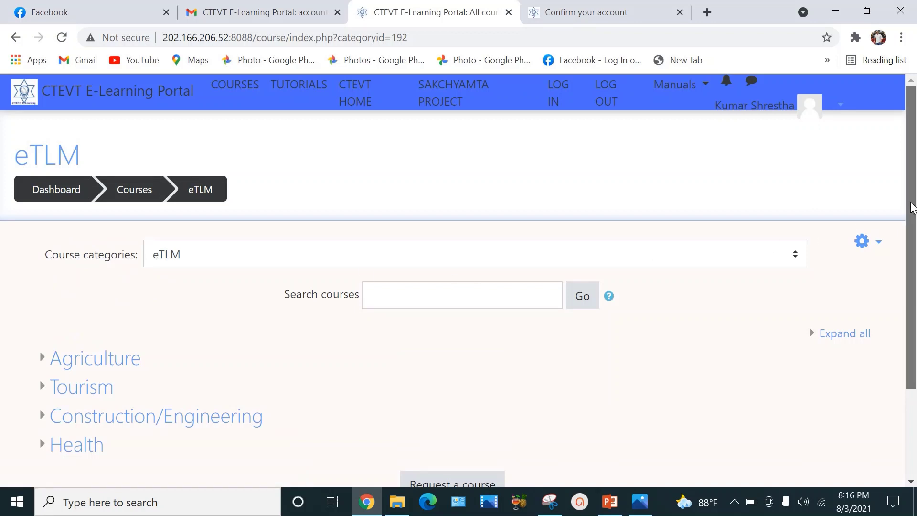
left_click_drag(913, 205, 915, 279)
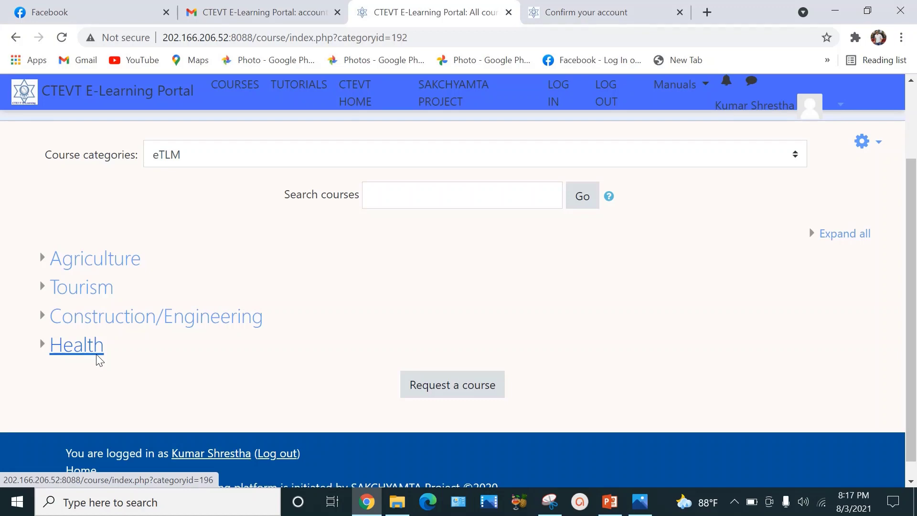
left_click(77, 345)
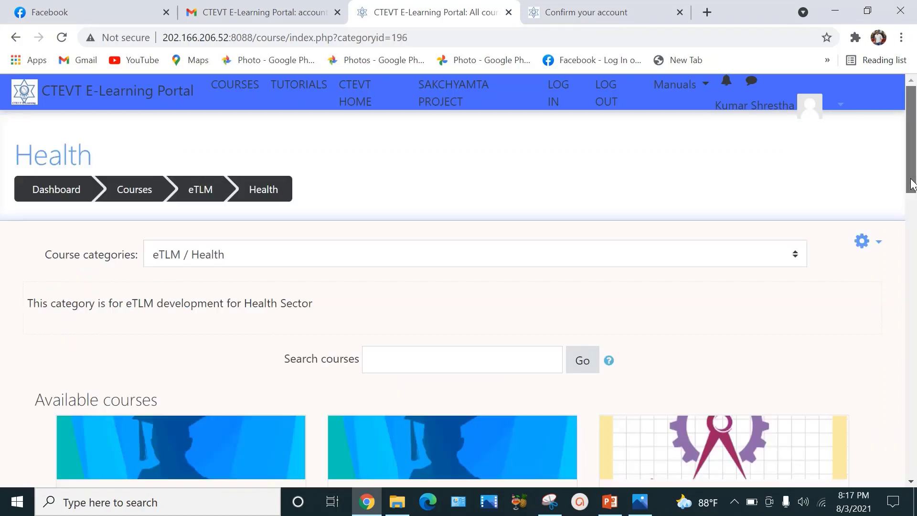
scroll(915, 348, "down", 10)
mouse_move(915, 347)
left_mouse_down()
mouse_move(915, 441)
mouse_move(914, 182)
left_mouse_up()
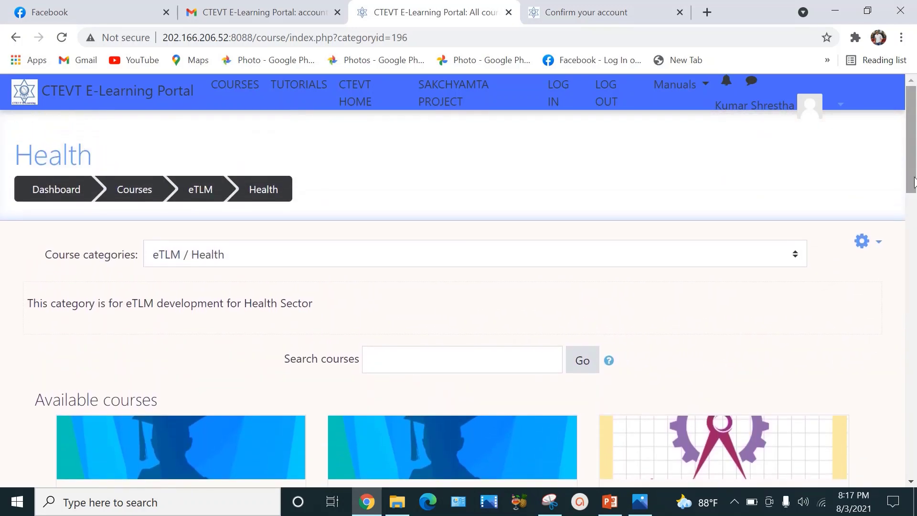